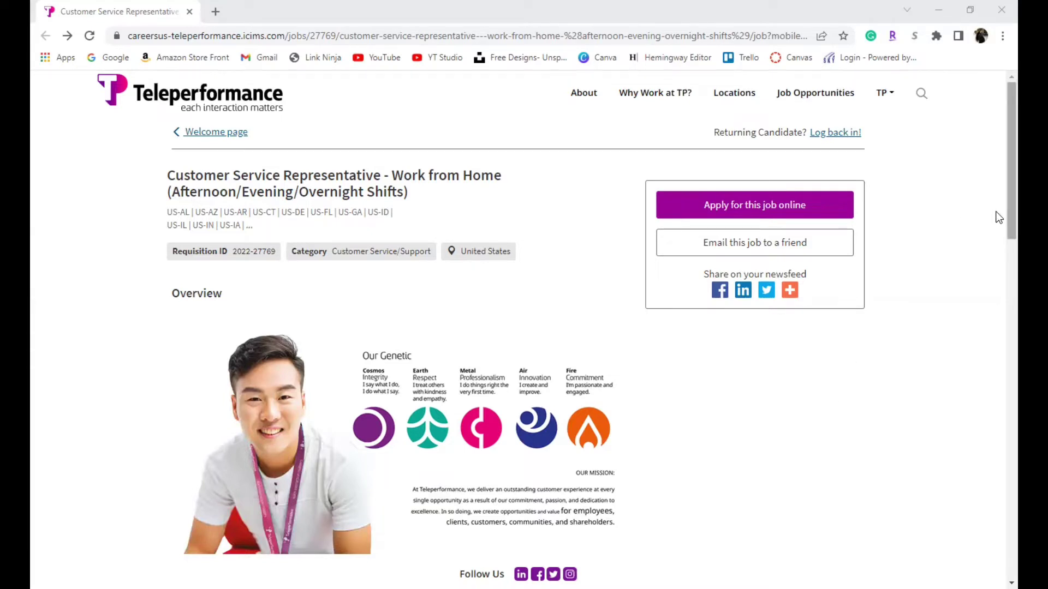
drag(997, 216, 998, 297)
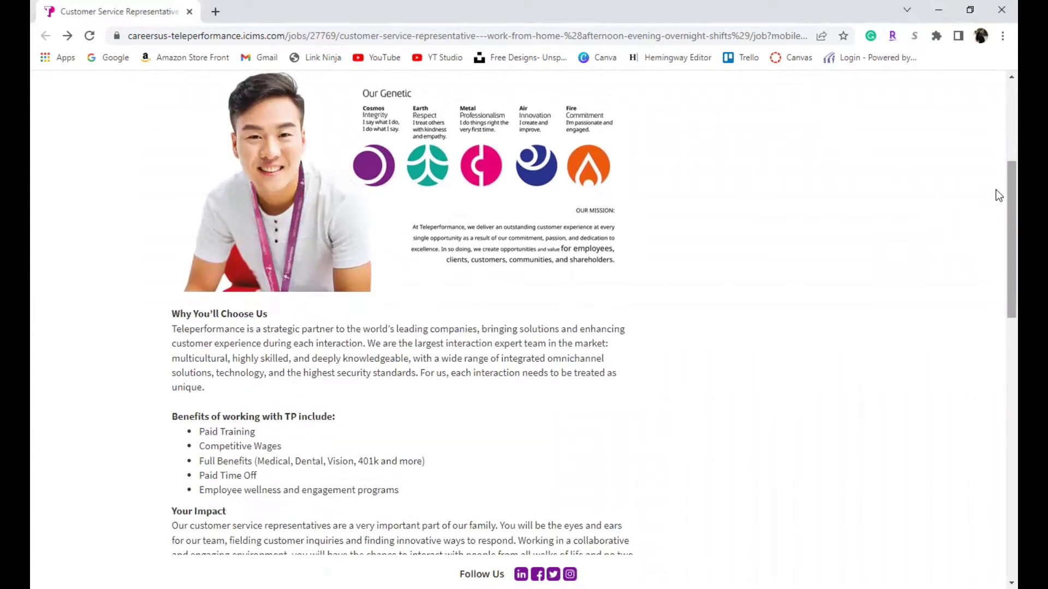
mouse_move(996, 194)
mouse_down()
mouse_move(997, 224)
mouse_move(322, 248)
mouse_up()
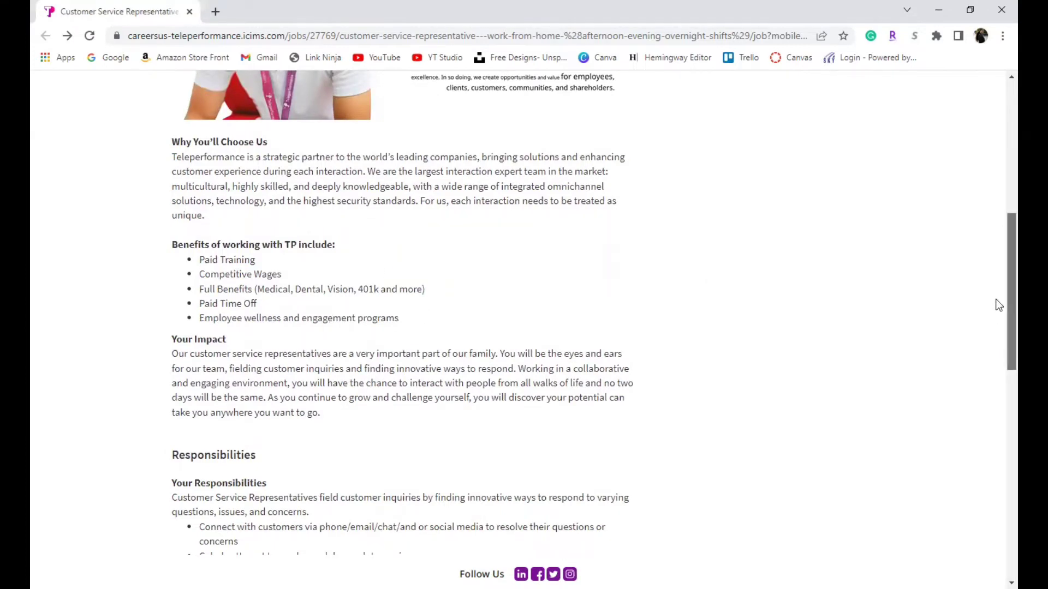
scroll(998, 304, down, 1)
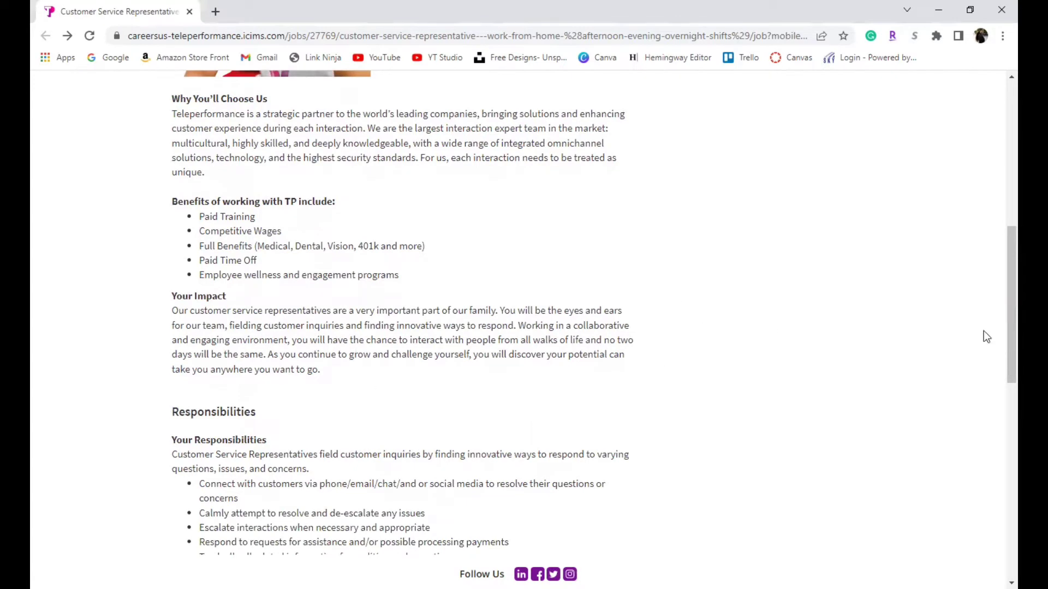
scroll(999, 282, down, 1)
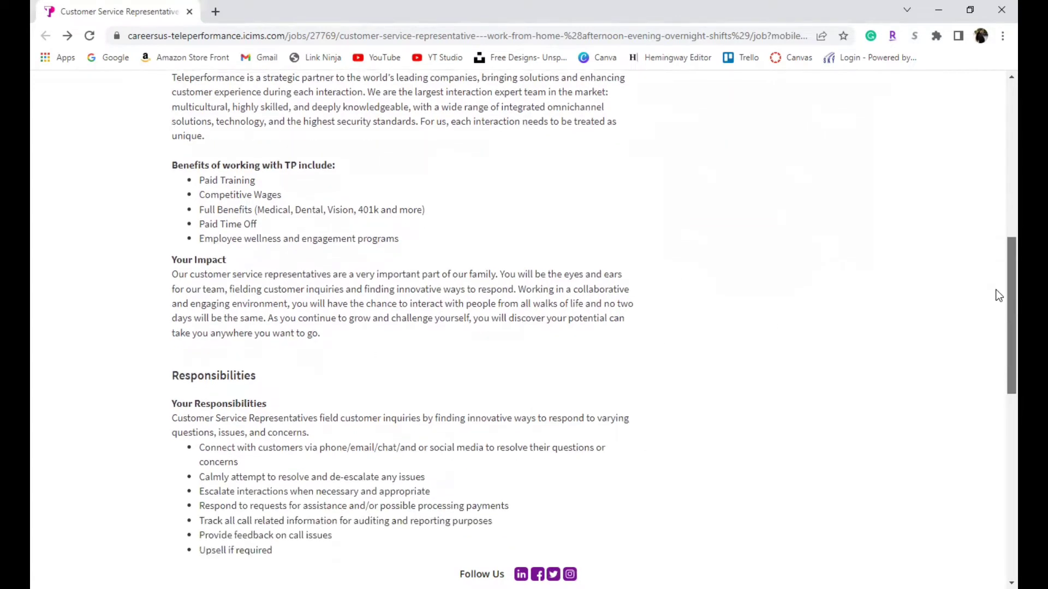
scroll(998, 295, down, 1)
scroll(998, 300, down, 1)
scroll(997, 314, down, 1)
scroll(998, 332, down, 1)
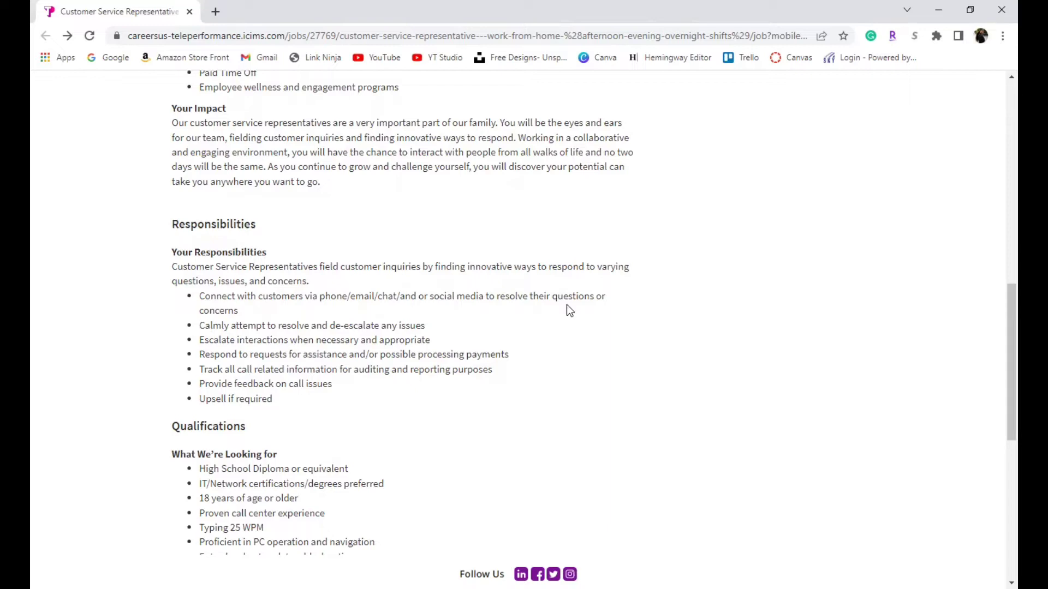
drag(998, 328, 997, 339)
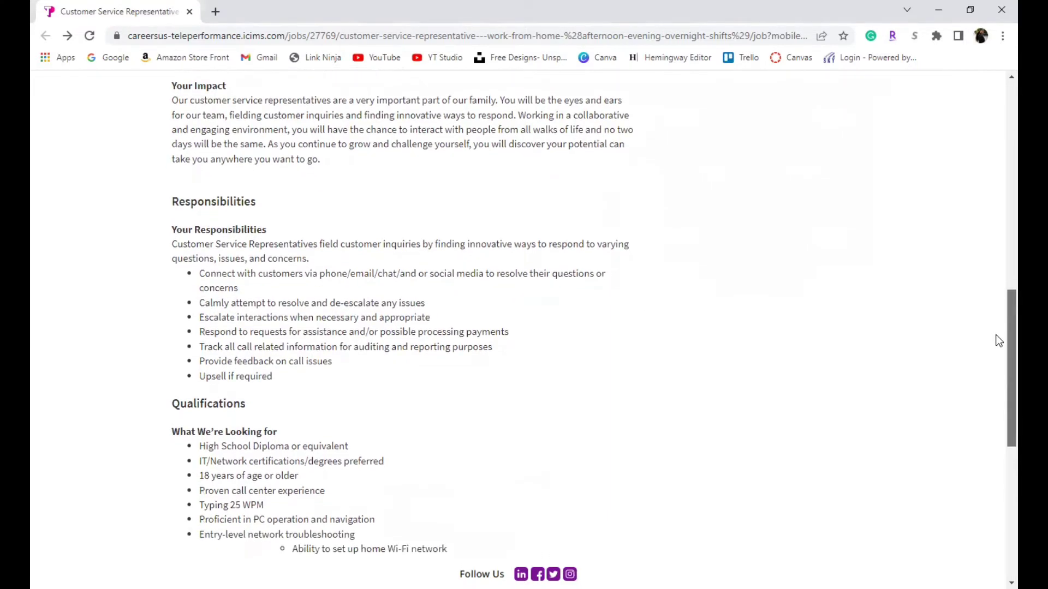
drag(997, 339, 998, 348)
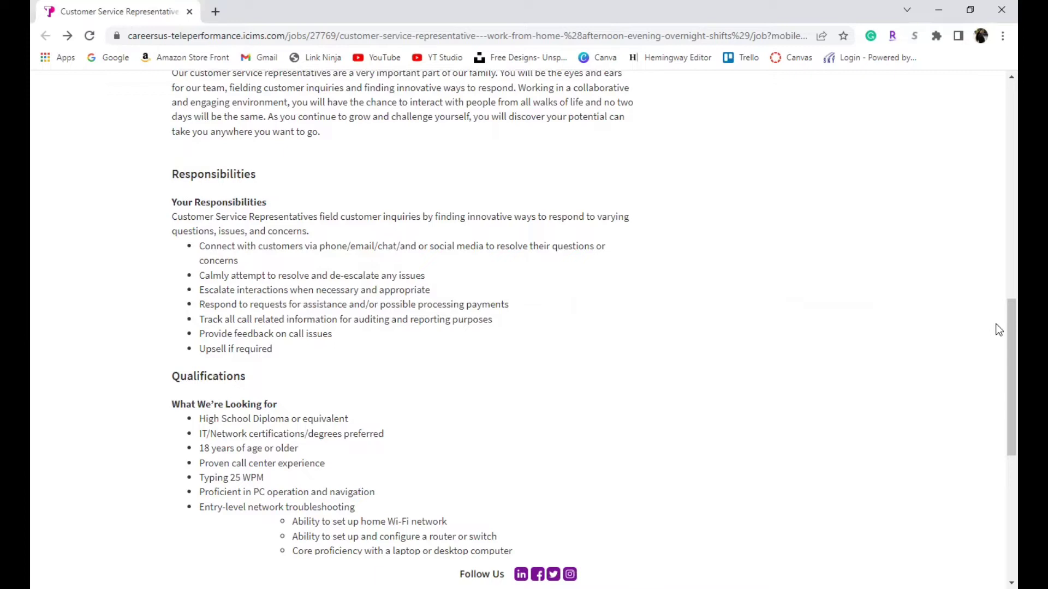
scroll(997, 349, down, 1)
scroll(997, 352, down, 1)
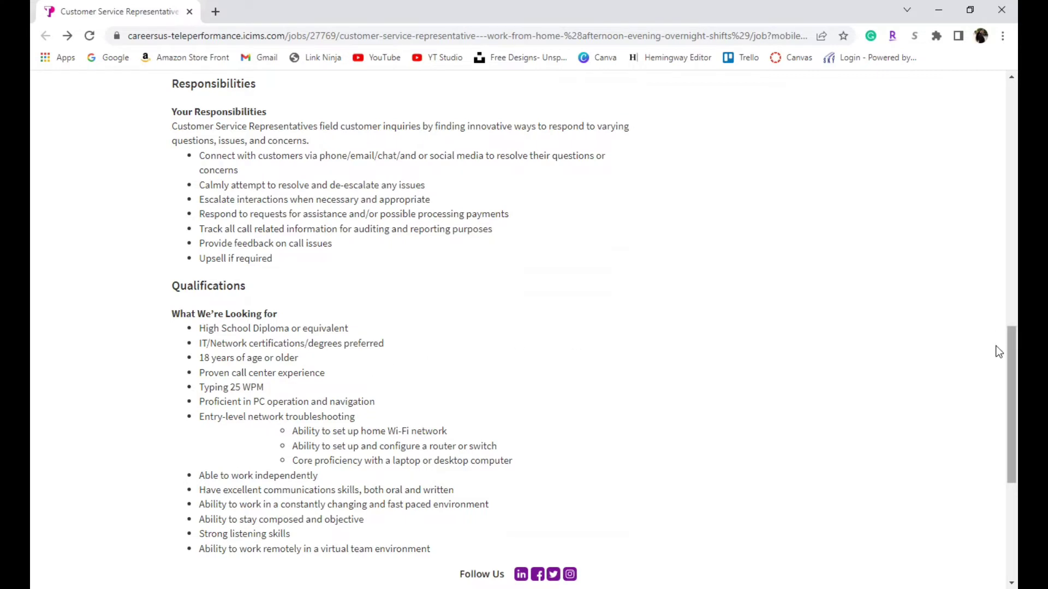
scroll(997, 352, down, 1)
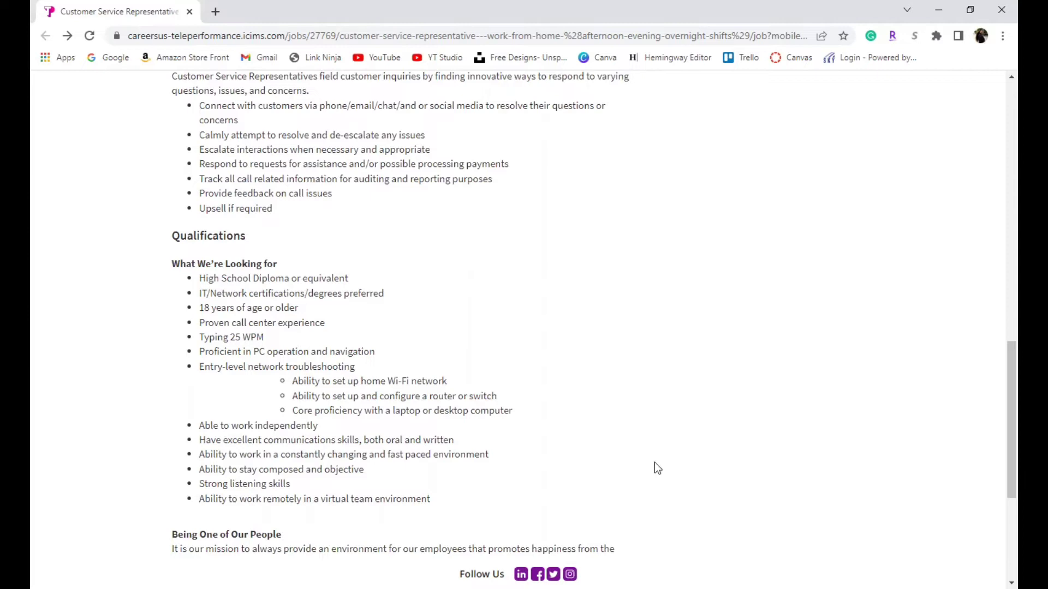
scroll(996, 415, down, 1)
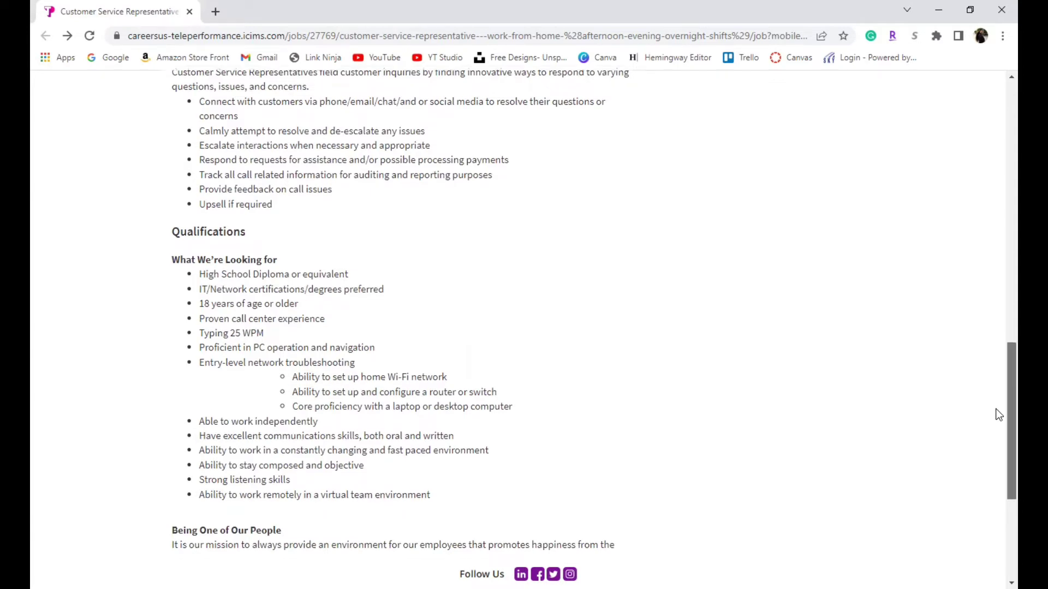
scroll(996, 425, down, 1)
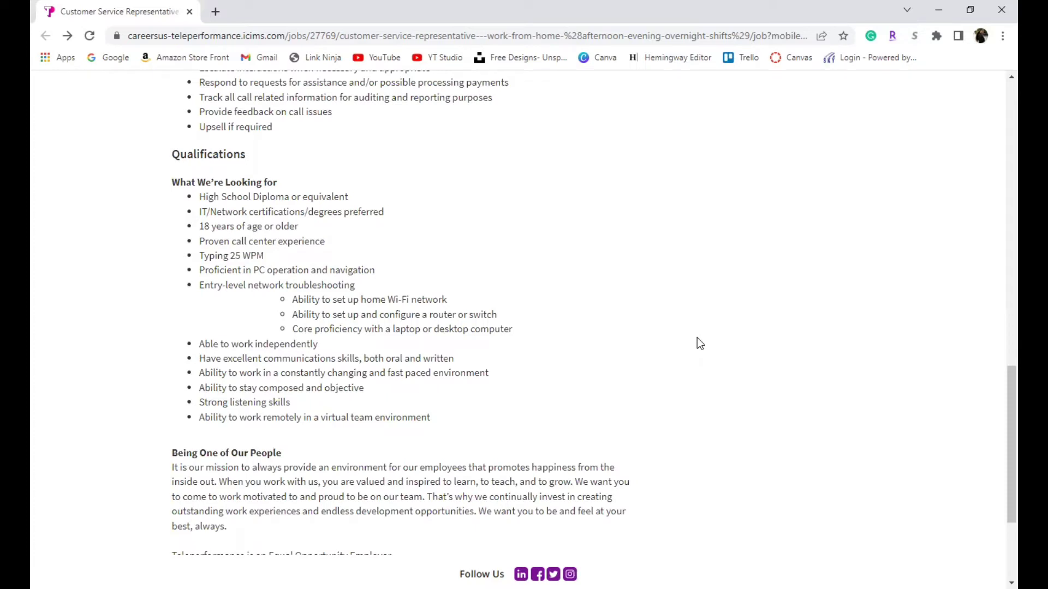
scroll(696, 337, down, 3)
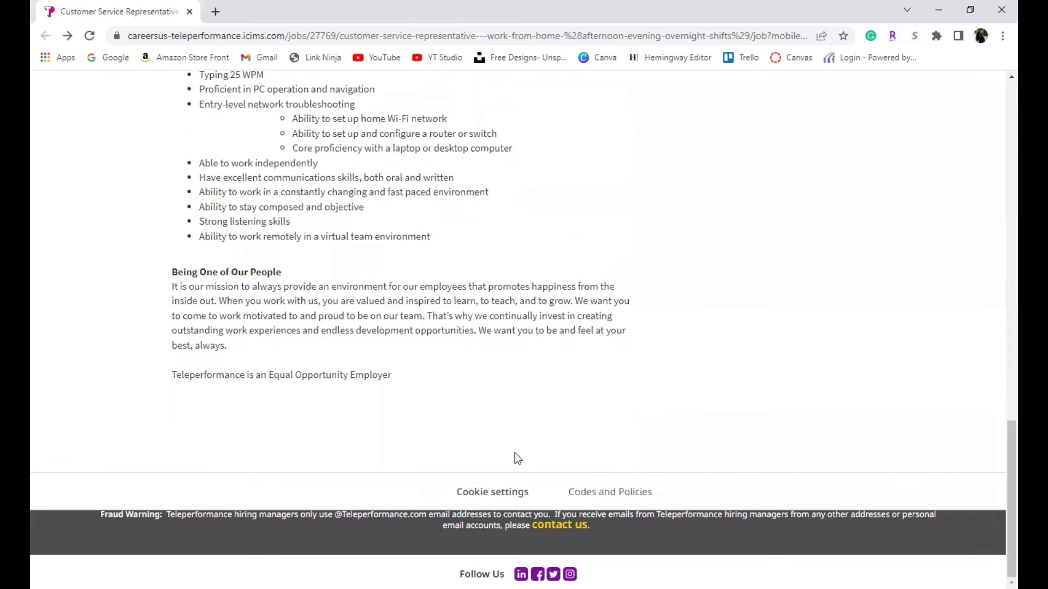
scroll(514, 458, up, 2)
scroll(514, 458, up, 5)
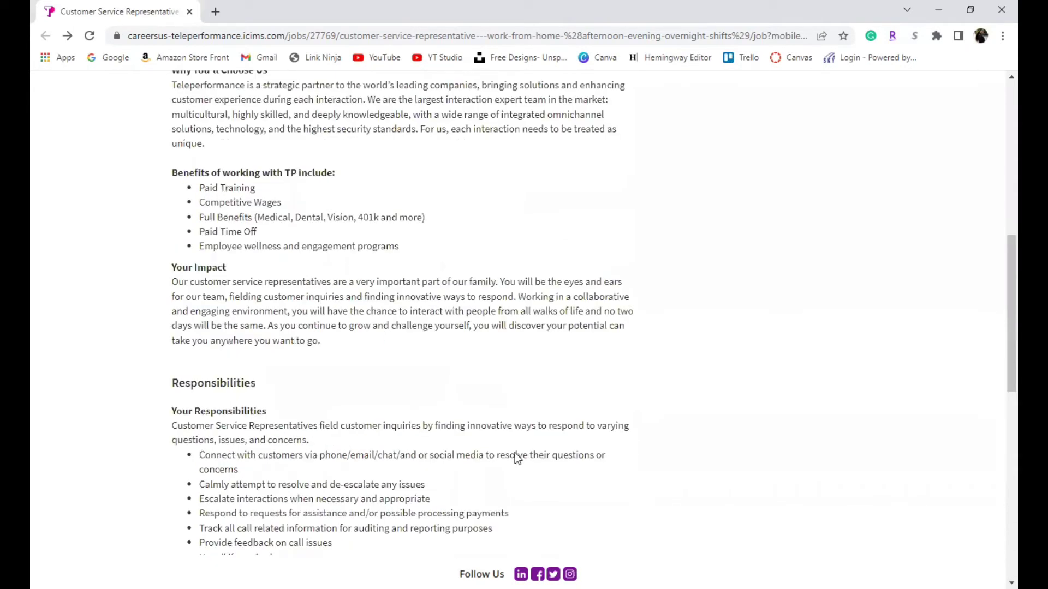
scroll(515, 458, up, 5)
scroll(515, 458, up, 4)
scroll(516, 457, up, 1)
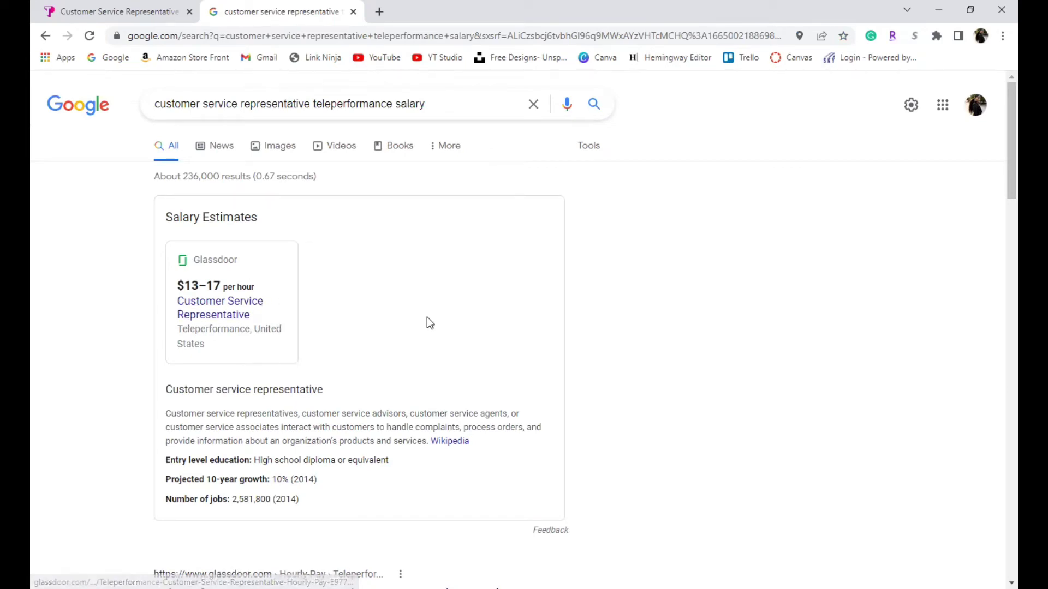
drag(998, 156, 998, 257)
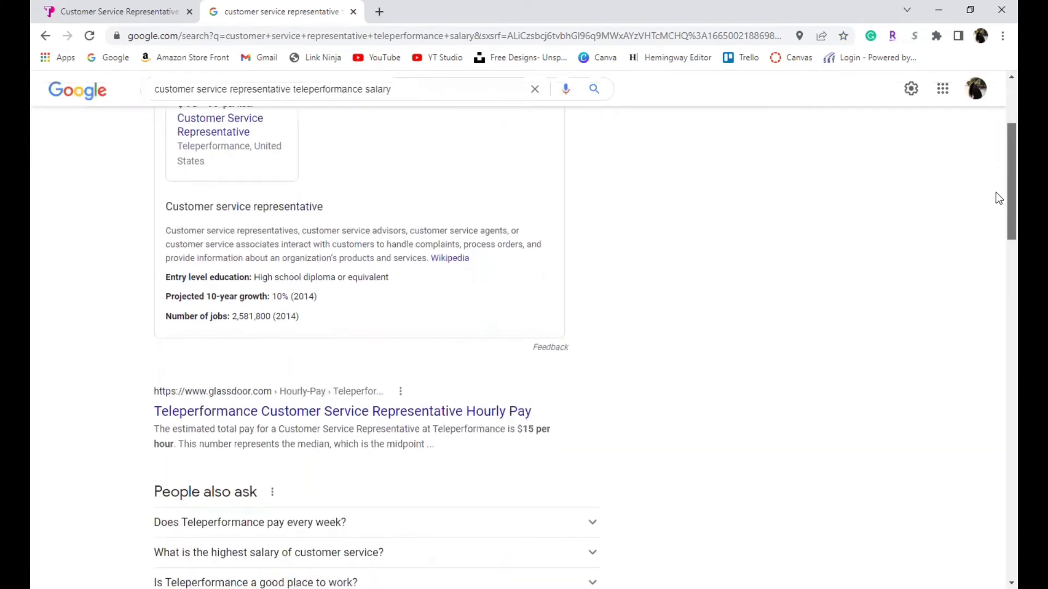
scroll(998, 257, down, 1)
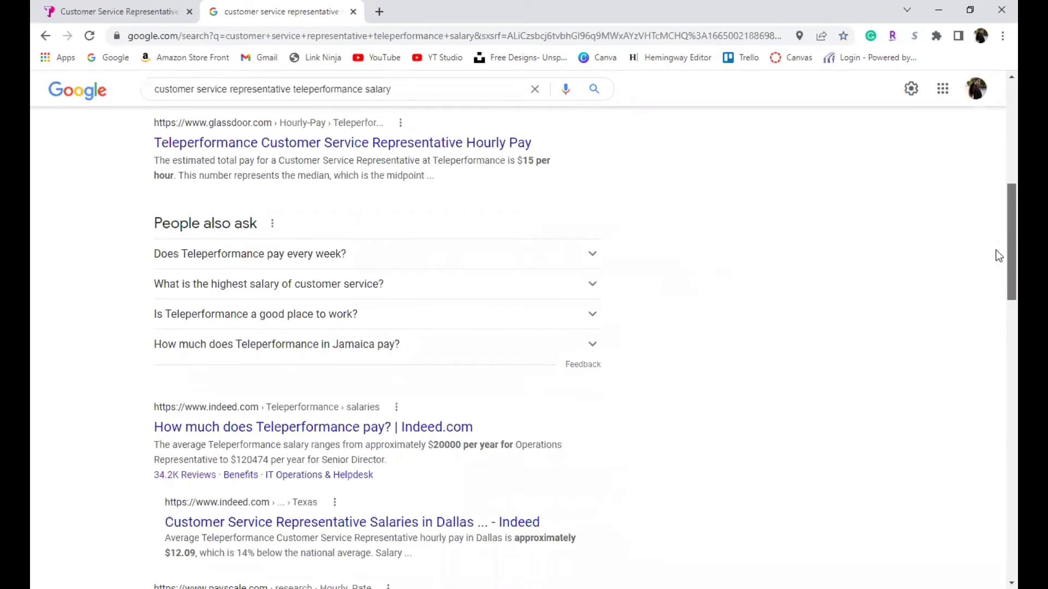
scroll(998, 256, down, 1)
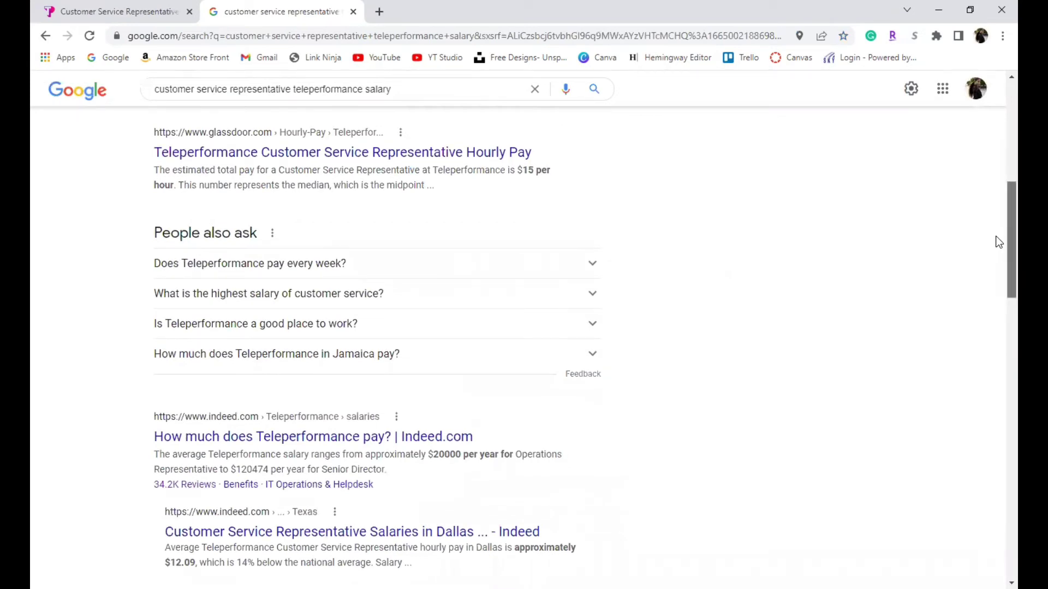
drag(998, 253, 993, 287)
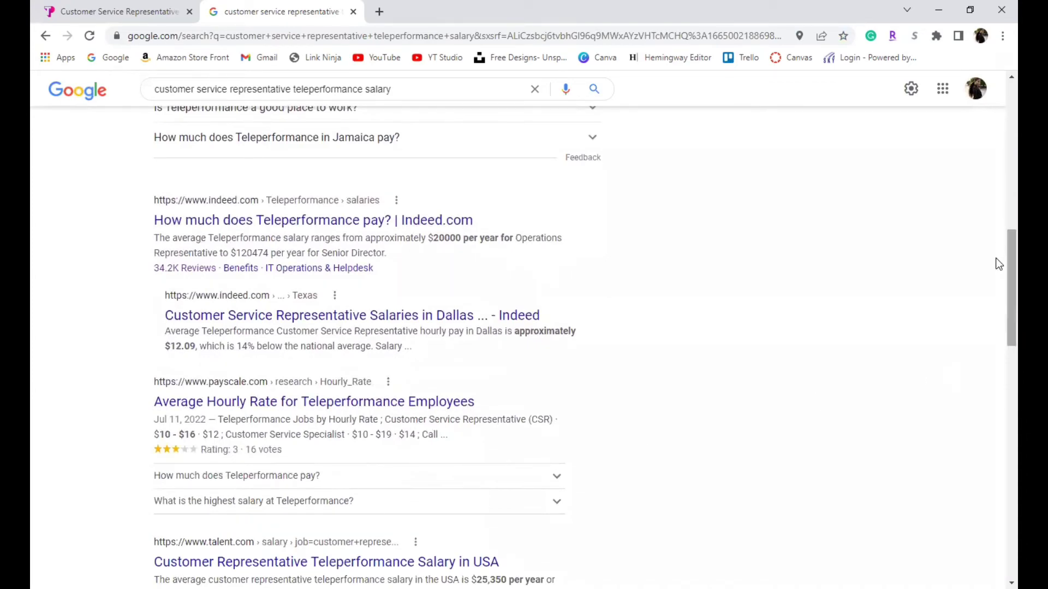
mouse_move(998, 268)
mouse_down()
mouse_move(997, 415)
mouse_move(998, 71)
mouse_up()
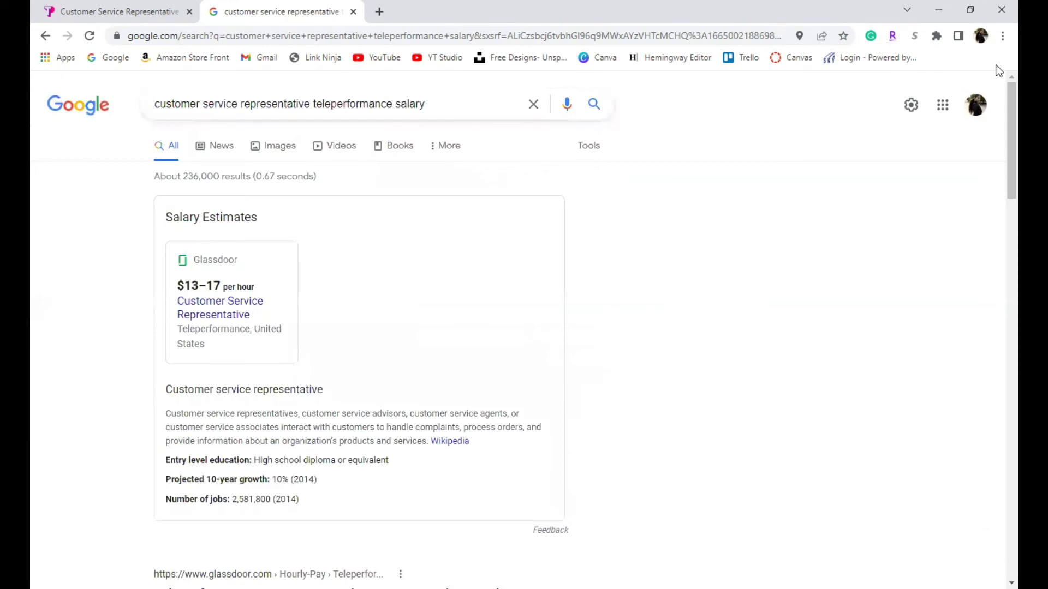
Return to the Teleperformance work-from-home Customer Service Representative posting in the first browser tab.
click(141, 11)
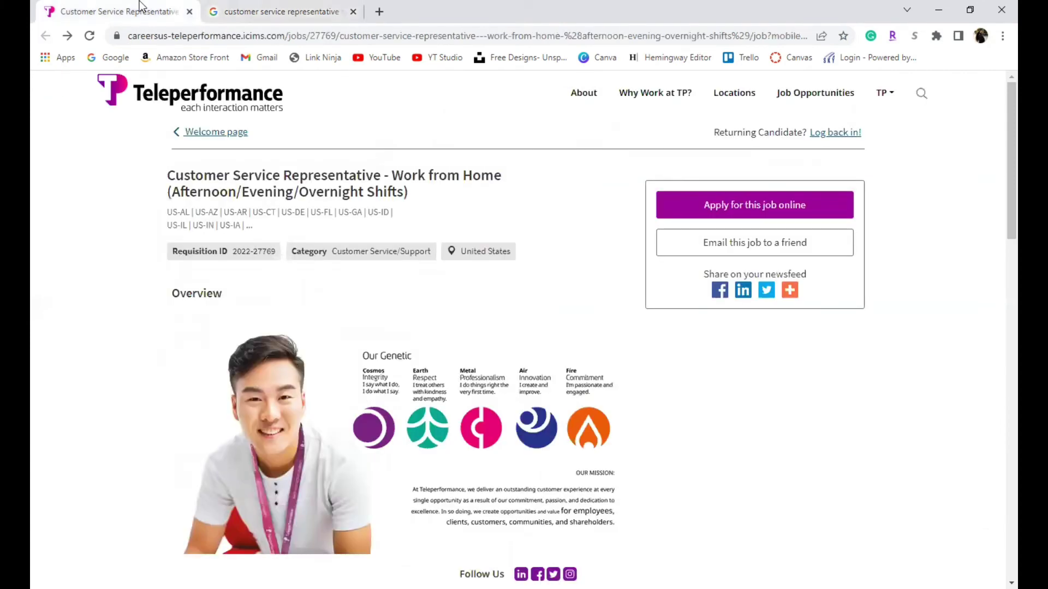